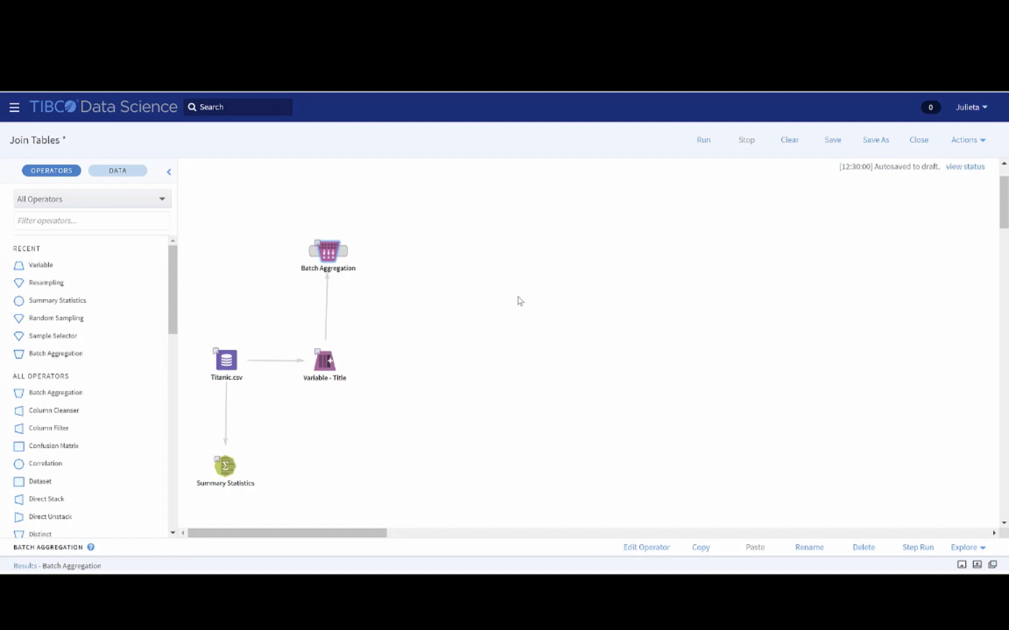
# Step: Examine the results of the Batch Aggregation operator and compare them with the output table of the Variable - Title operator
pyautogui.click(26, 566)
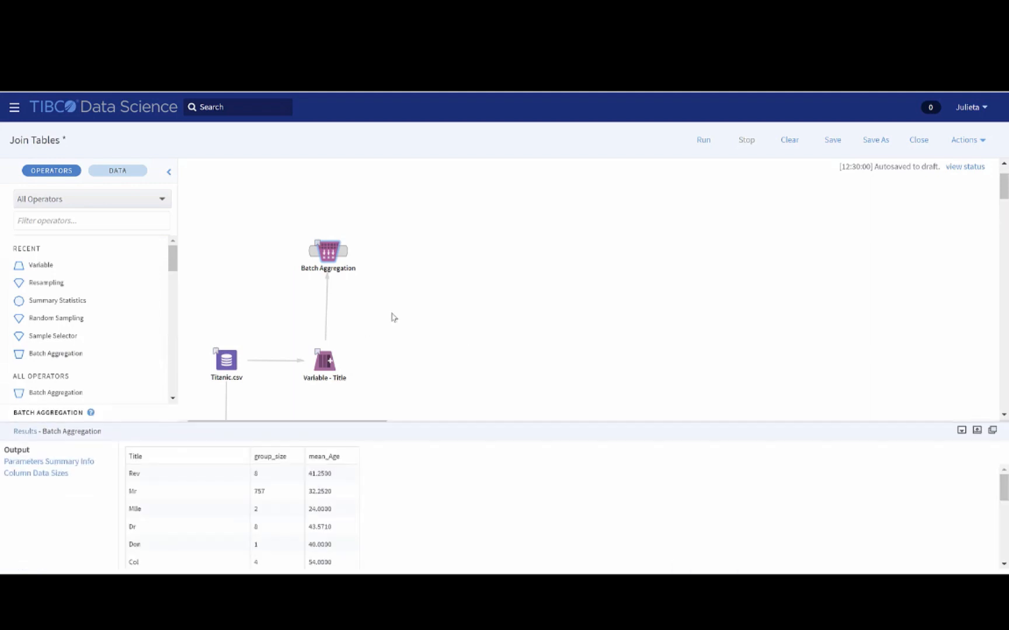
pyautogui.scroll(-1, 408, 309)
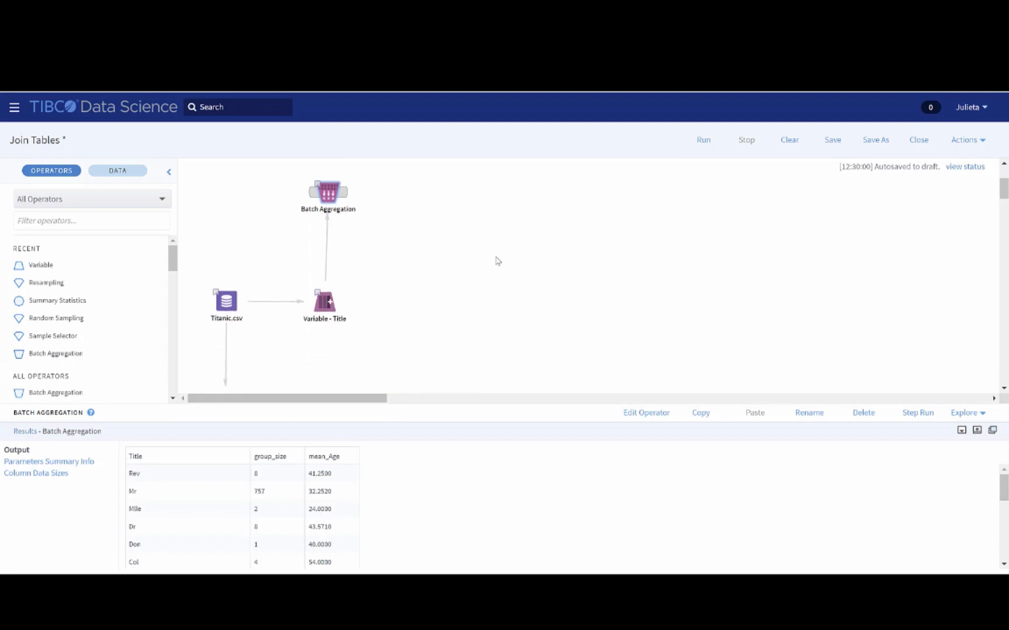
pyautogui.scroll(-1, 495, 257)
pyautogui.scroll(1, 419, 261)
pyautogui.click(327, 303)
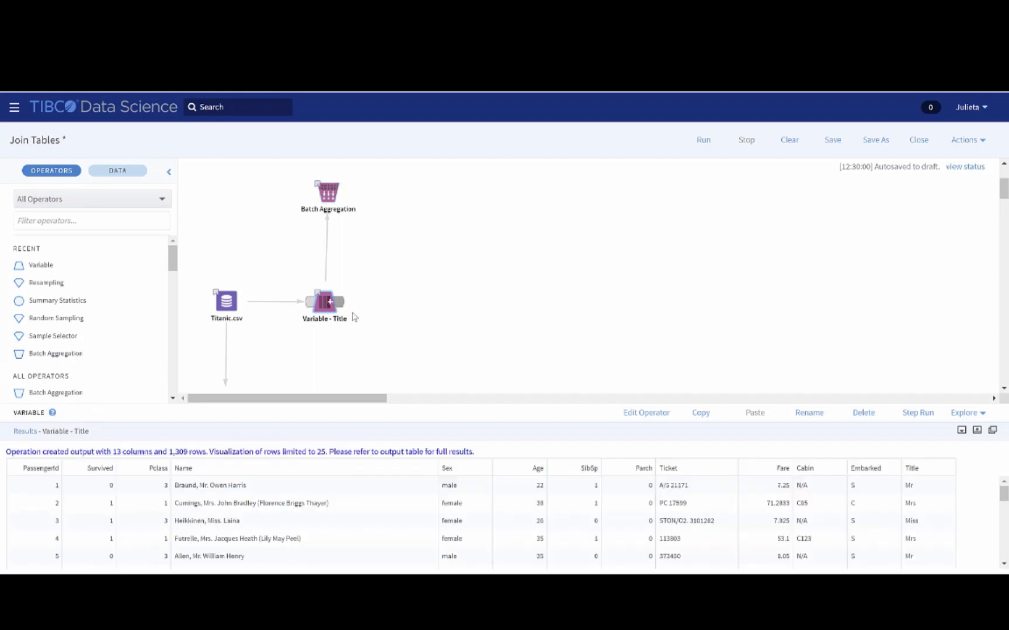
pyautogui.click(61, 485)
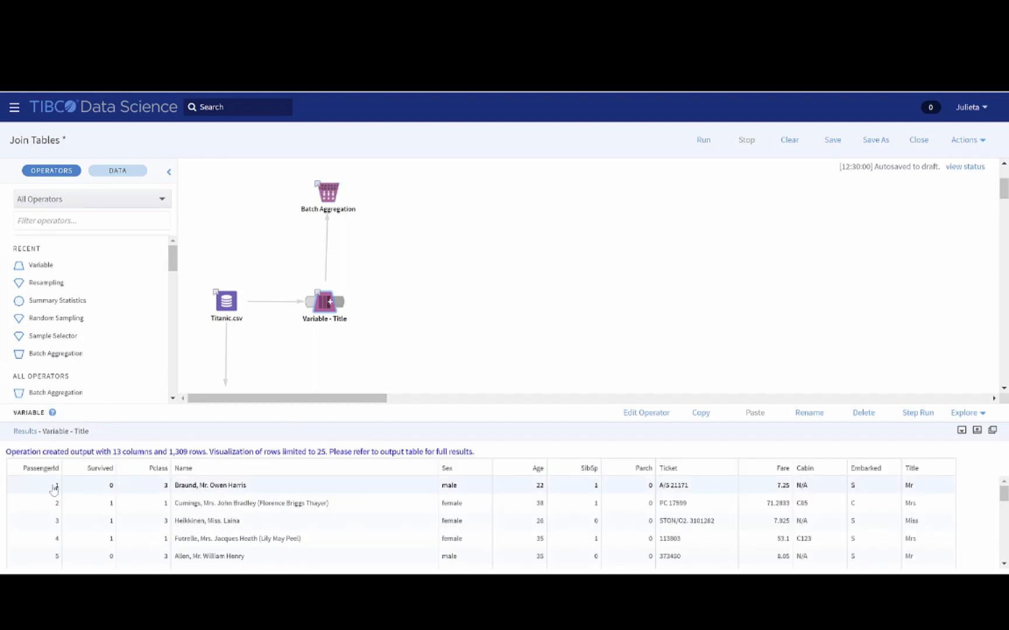
pyautogui.click(79, 504)
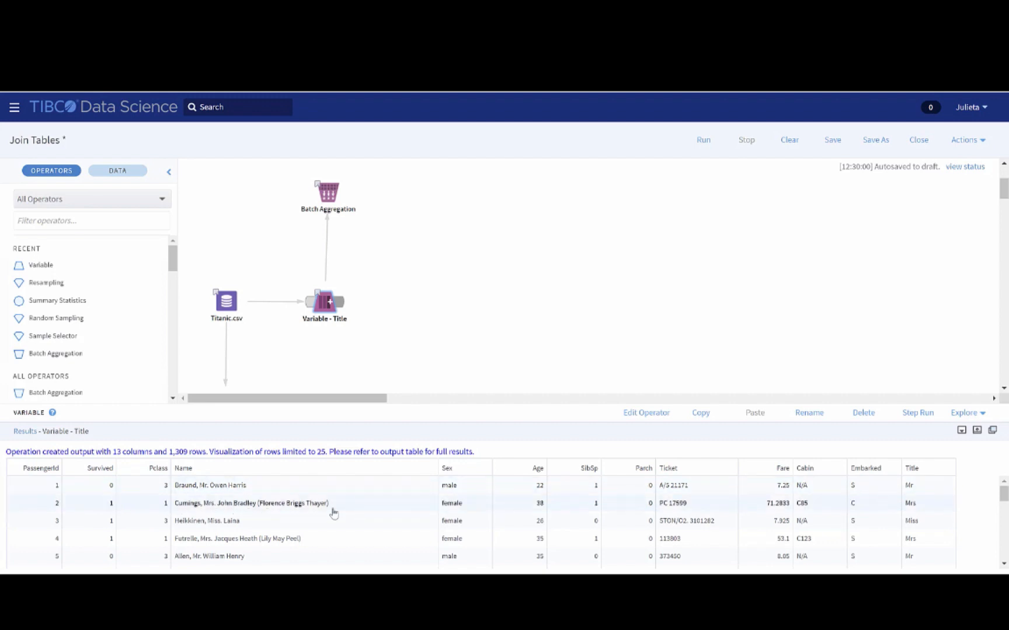
pyautogui.click(417, 491)
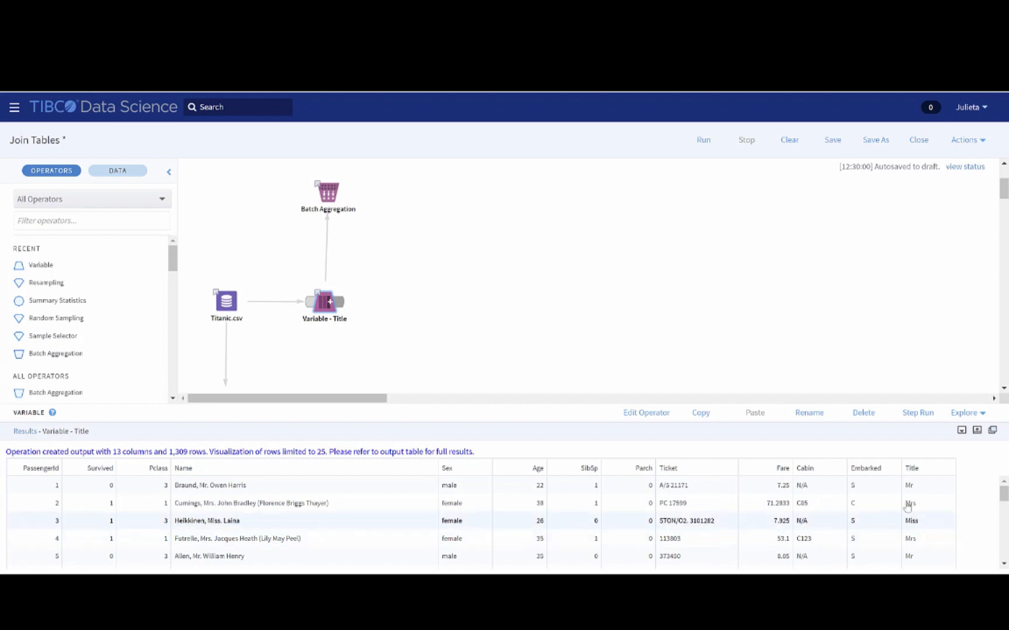
pyautogui.click(333, 197)
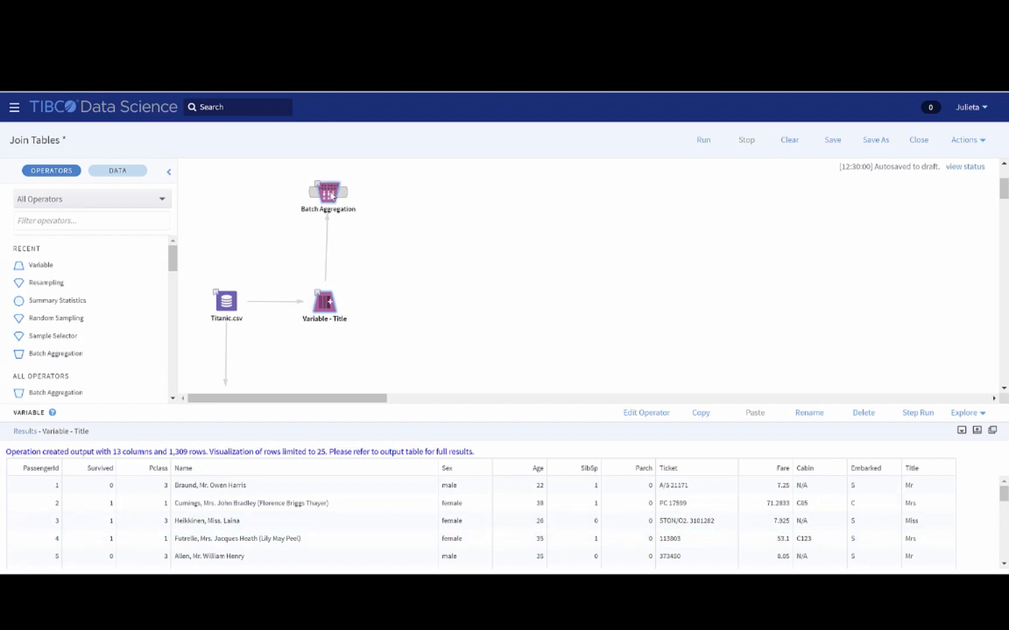
pyautogui.click(331, 196)
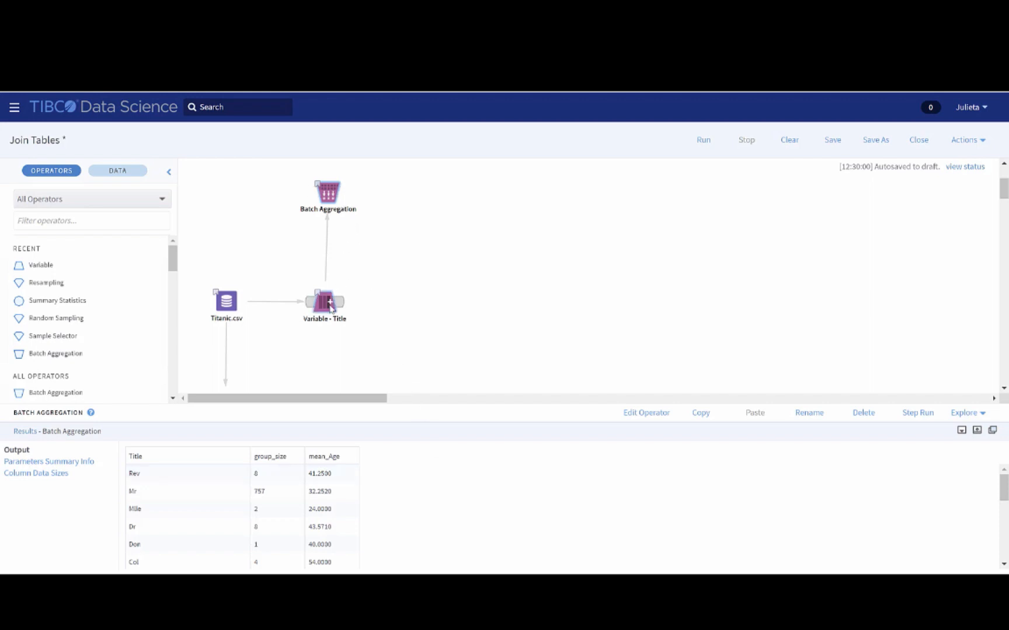
# Step: Add a Join operator to the workflow and connect both Batch Aggregation and Variable - Title to it
pyautogui.click(99, 222)
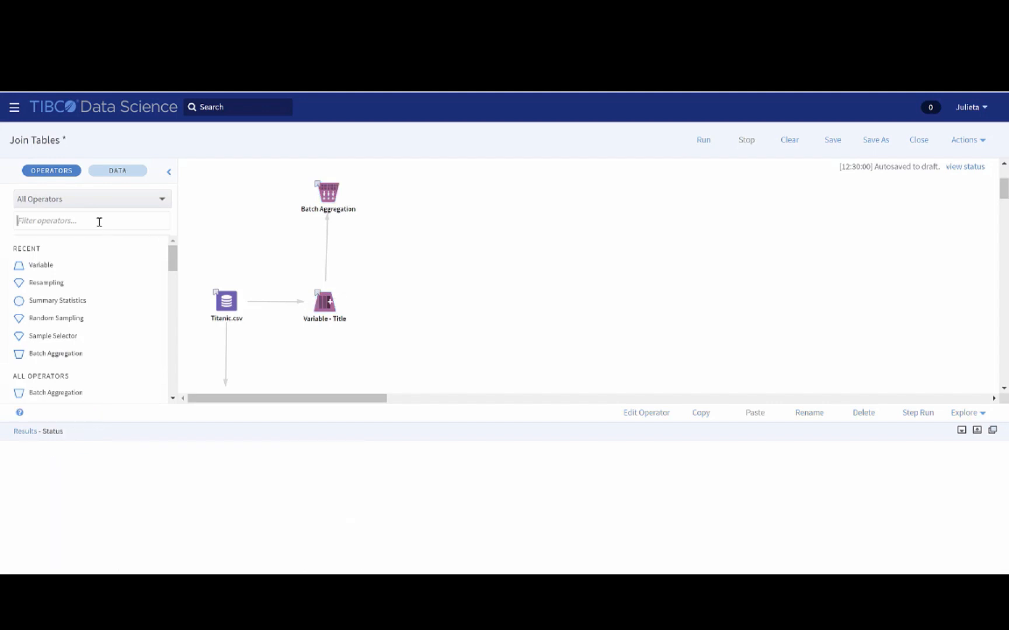
pyautogui.write('joi')
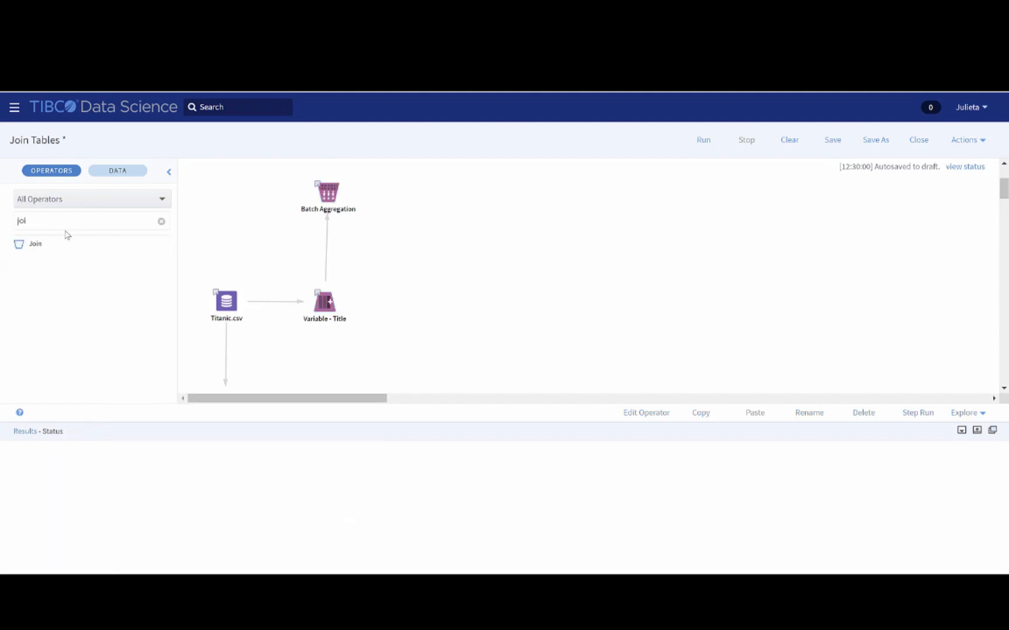
pyautogui.moveTo(52, 243); pyautogui.dragTo(416, 240)
pyautogui.moveTo(345, 197)
pyautogui.moveTo(344, 197); pyautogui.dragTo(435, 257)
pyautogui.moveTo(344, 302)
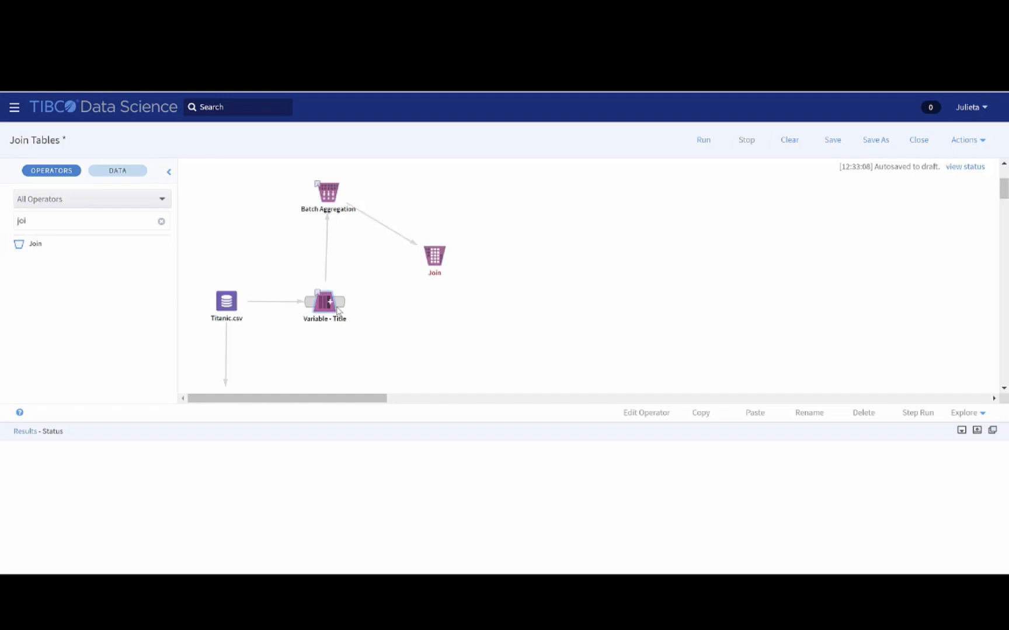
pyautogui.moveTo(343, 301); pyautogui.dragTo(440, 194)
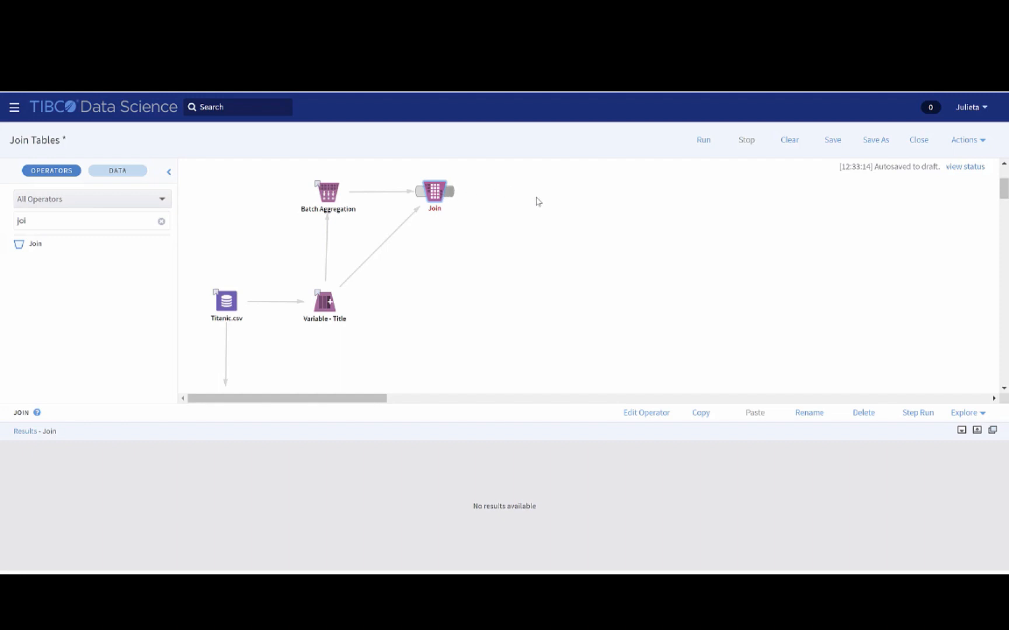
# Step: In the Join operator's join properties, include all Titanic columns and only mean_Age from the Aggregate table in the output
pyautogui.rightClick(436, 190)
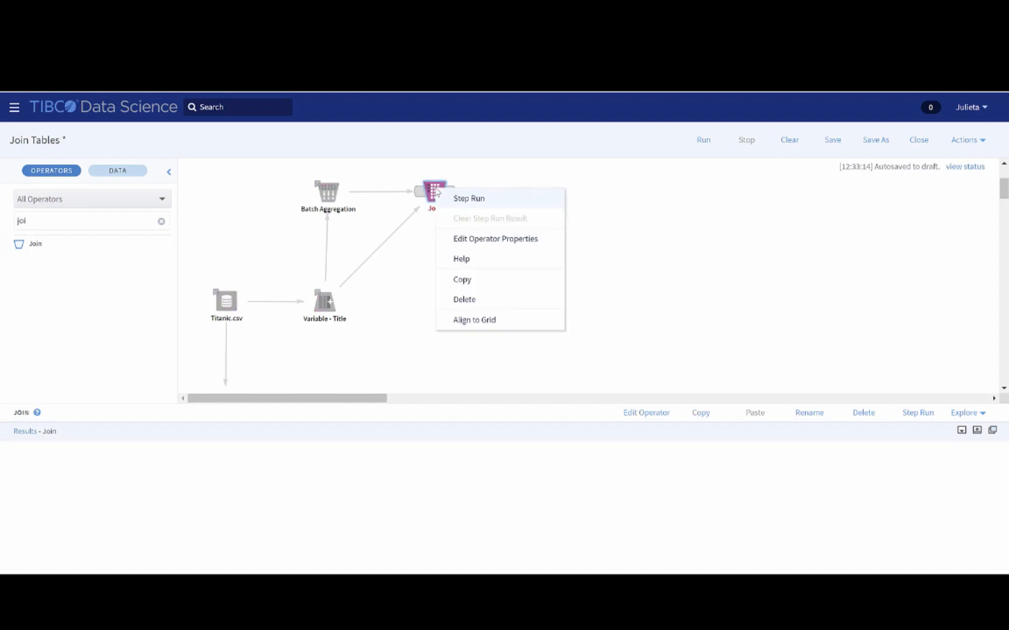
pyautogui.click(477, 244)
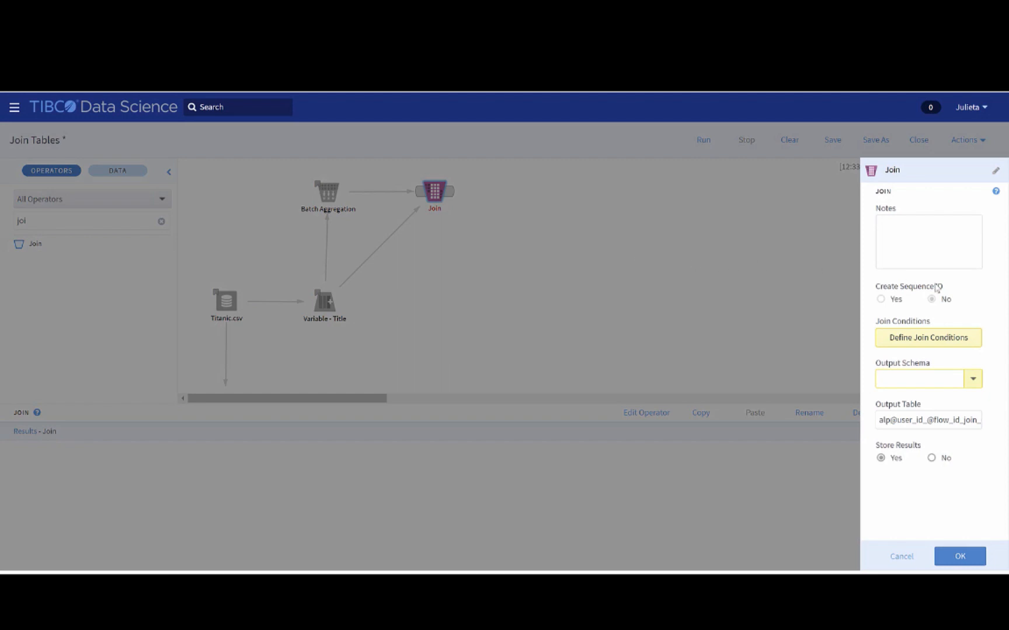
pyautogui.click(976, 343)
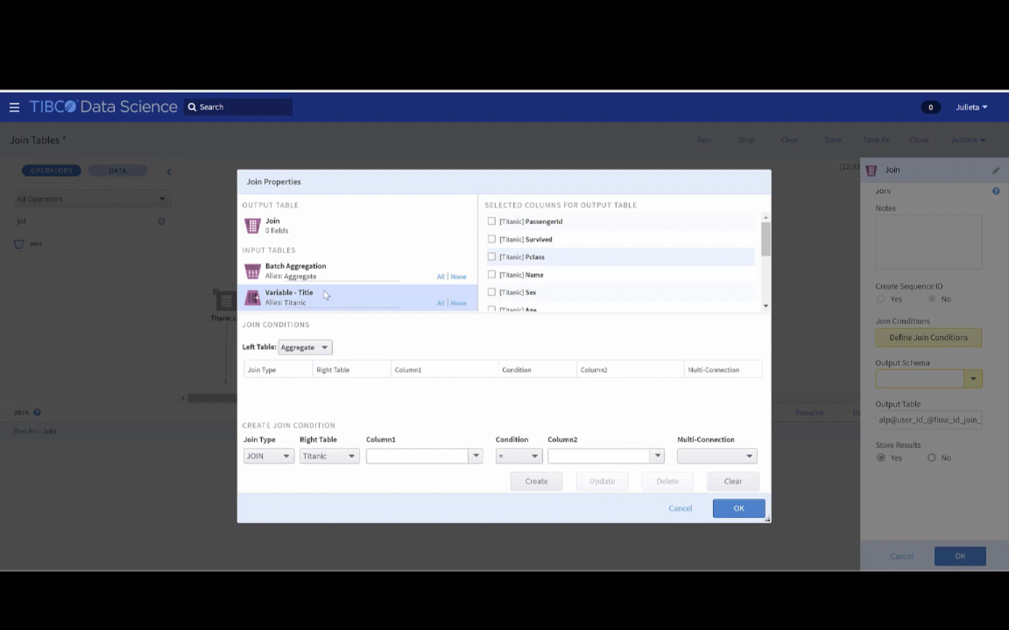
pyautogui.click(335, 274)
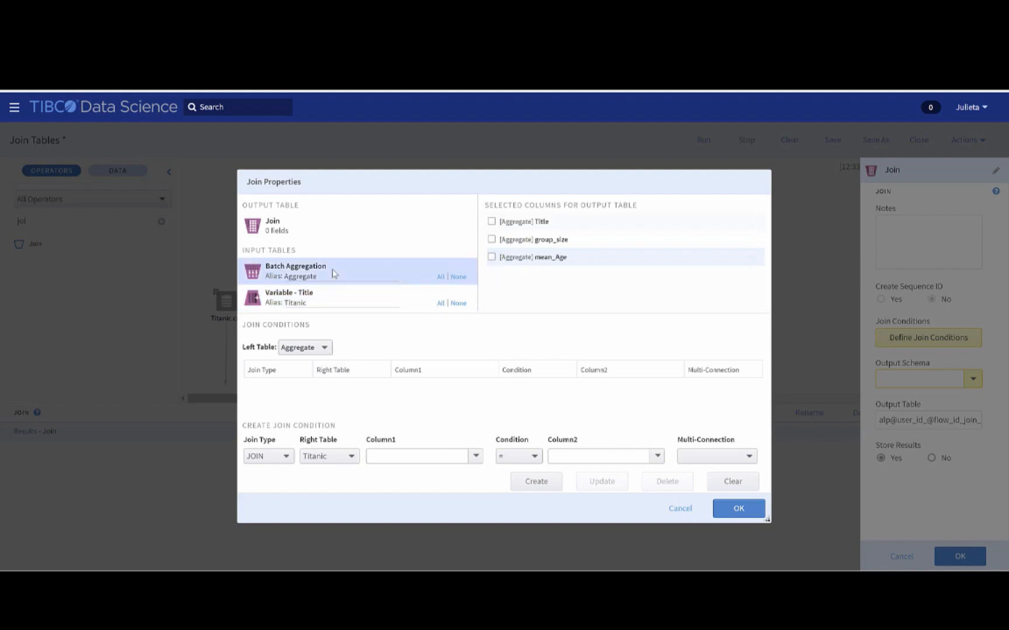
pyautogui.click(337, 298)
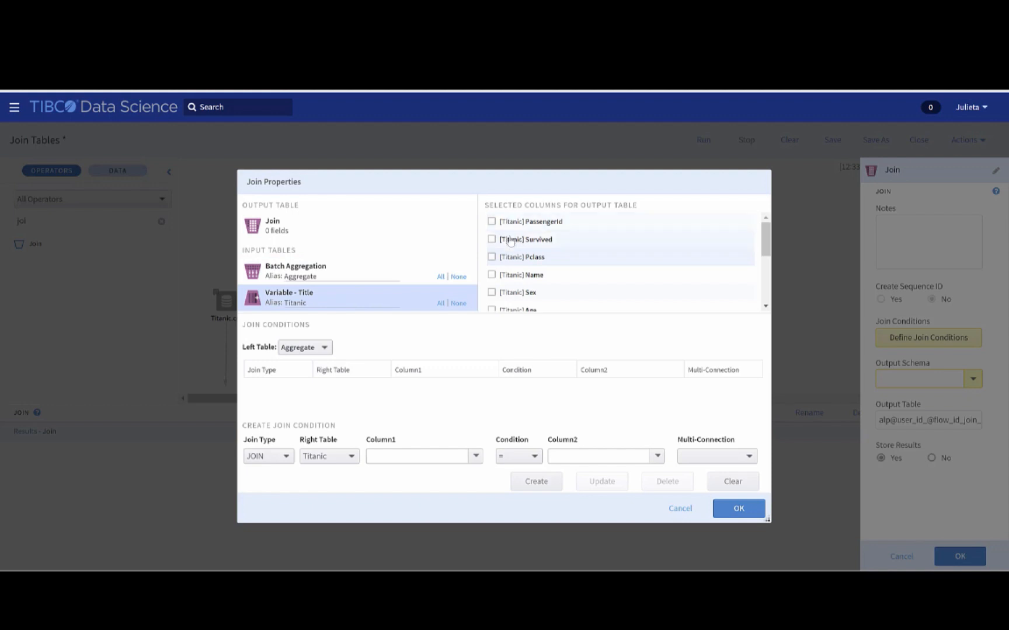
pyautogui.scroll(-5, 511, 245)
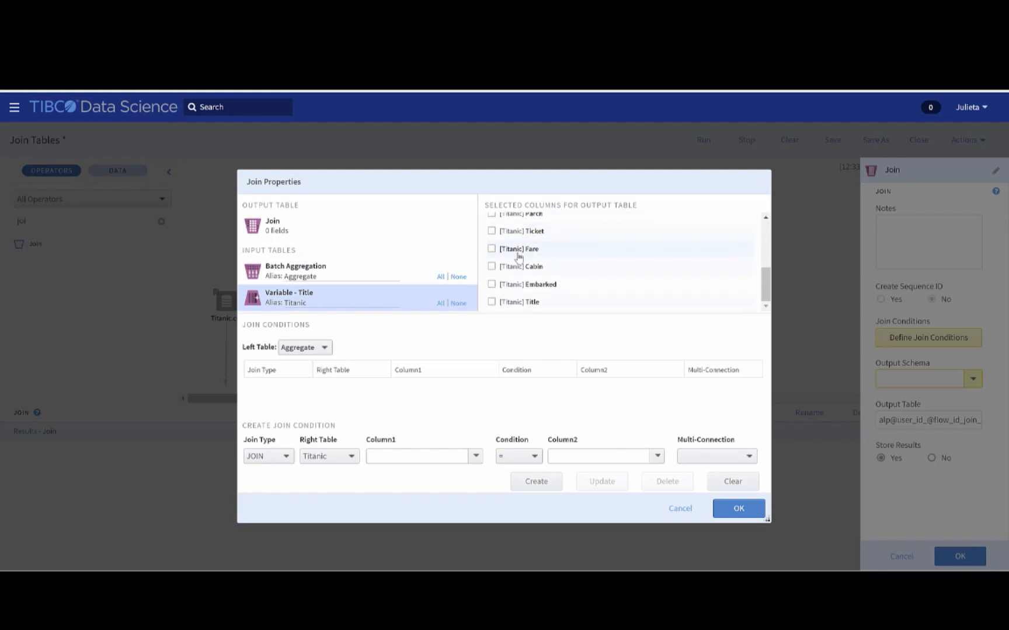
pyautogui.scroll(5, 532, 301)
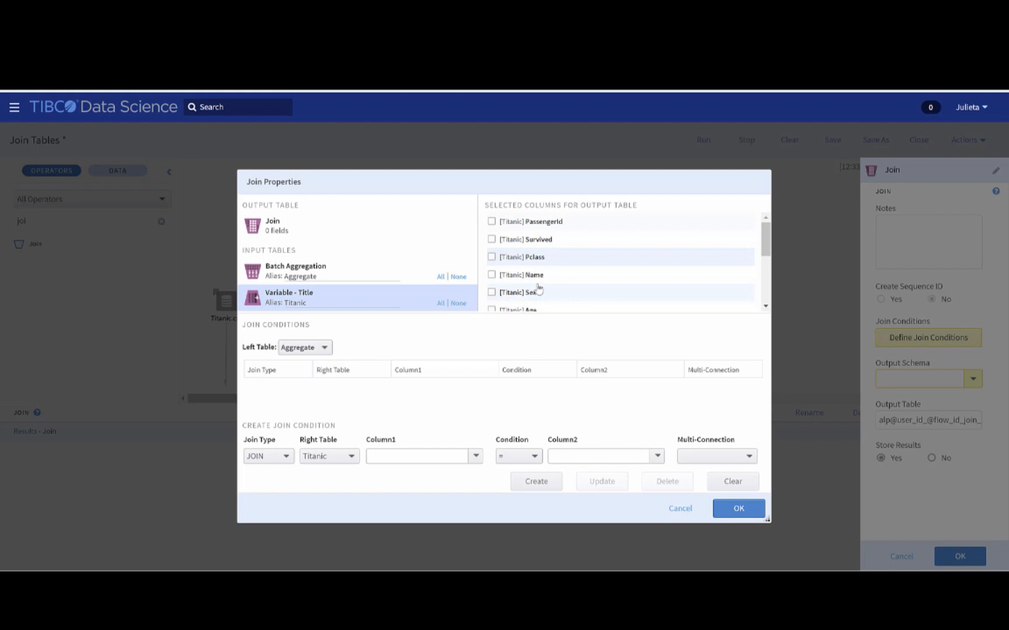
pyautogui.click(441, 304)
pyautogui.click(299, 264)
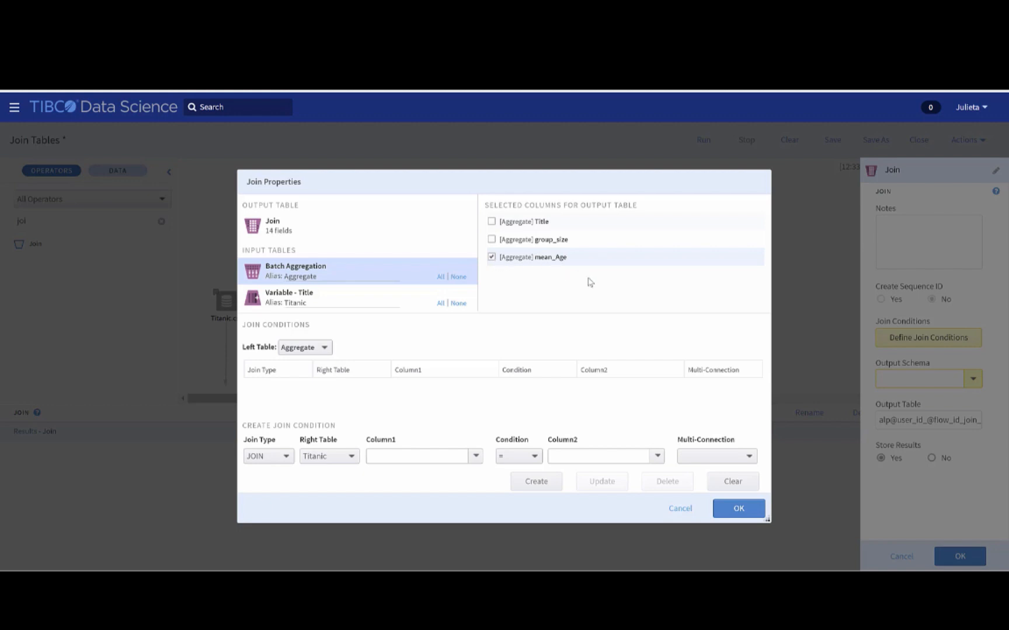
# Step: Set the left table to Titanic and the join type to LEFT JOIN for the new join condition
pyautogui.click(325, 349)
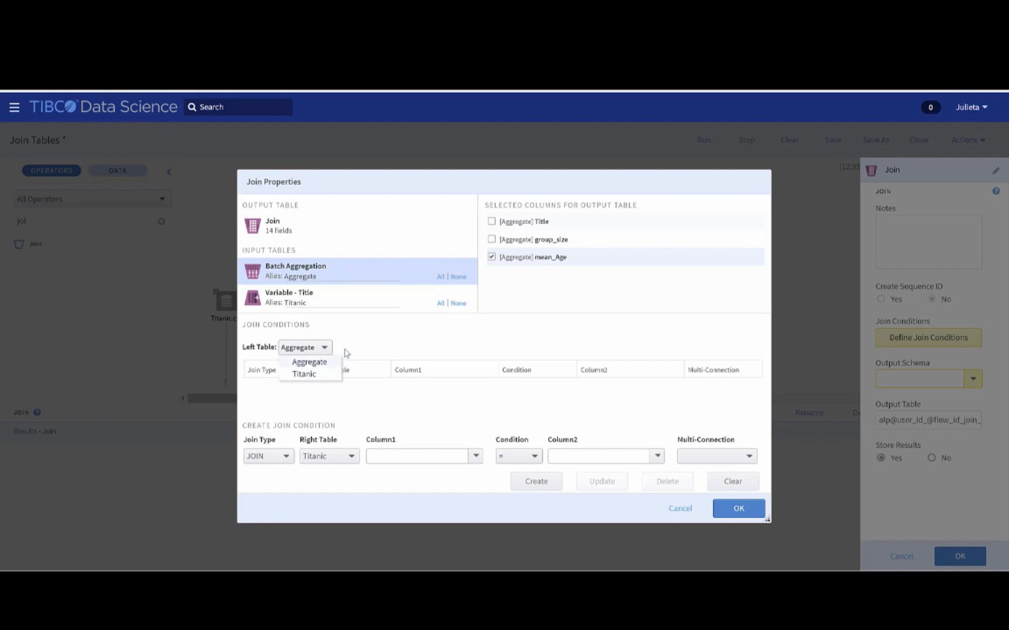
pyautogui.click(331, 375)
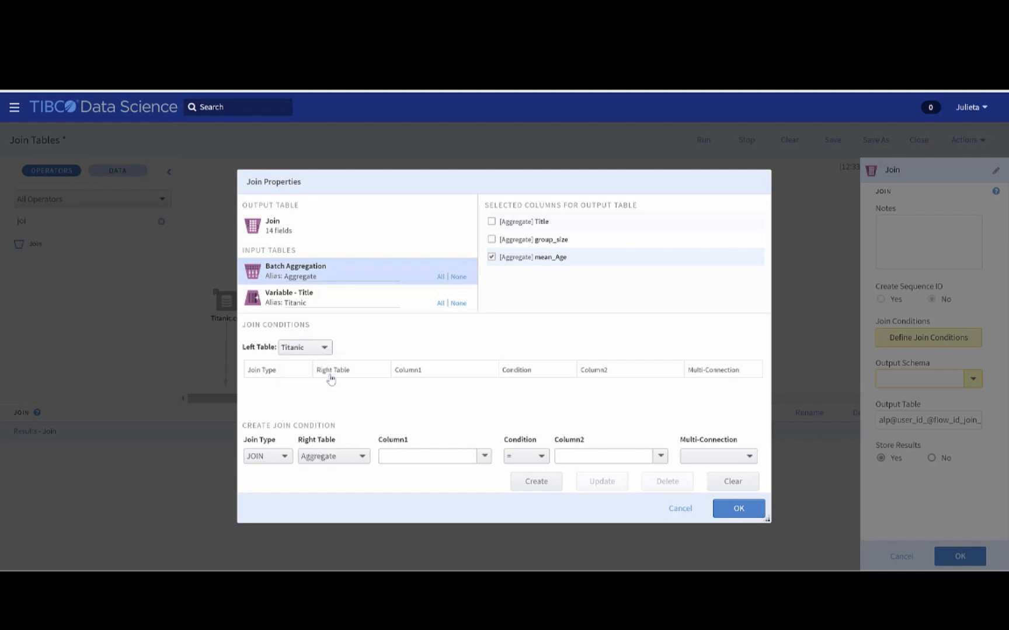
pyautogui.click(285, 459)
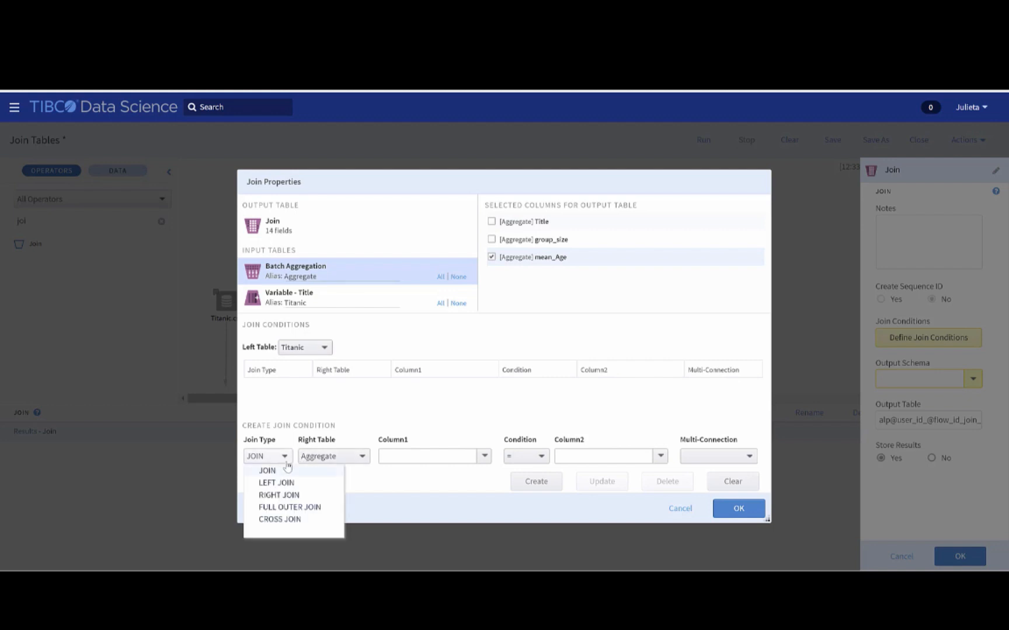
pyautogui.click(296, 484)
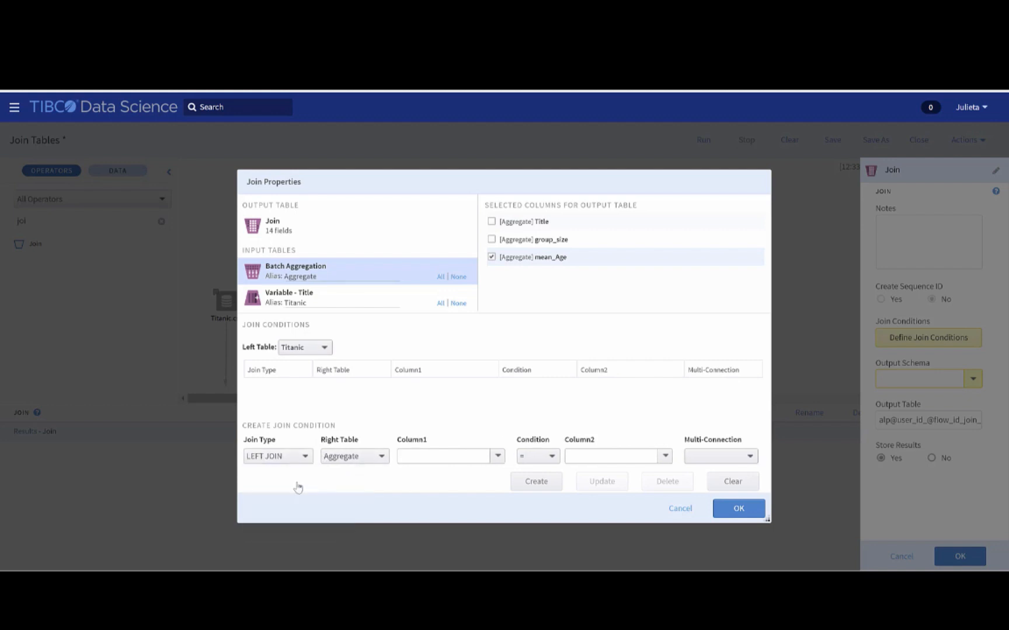
pyautogui.click(307, 462)
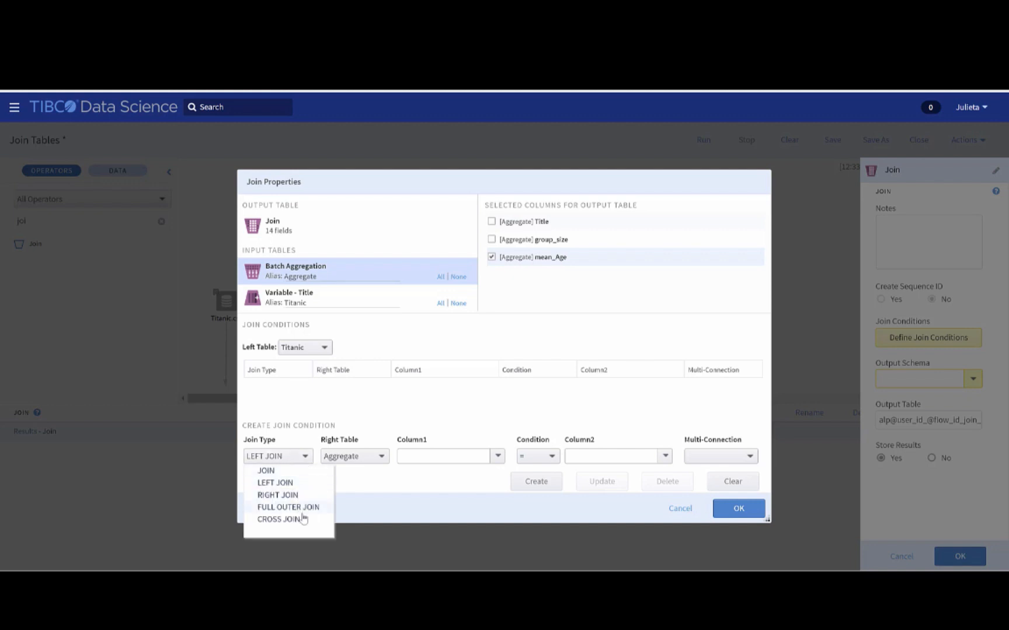
pyautogui.click(369, 486)
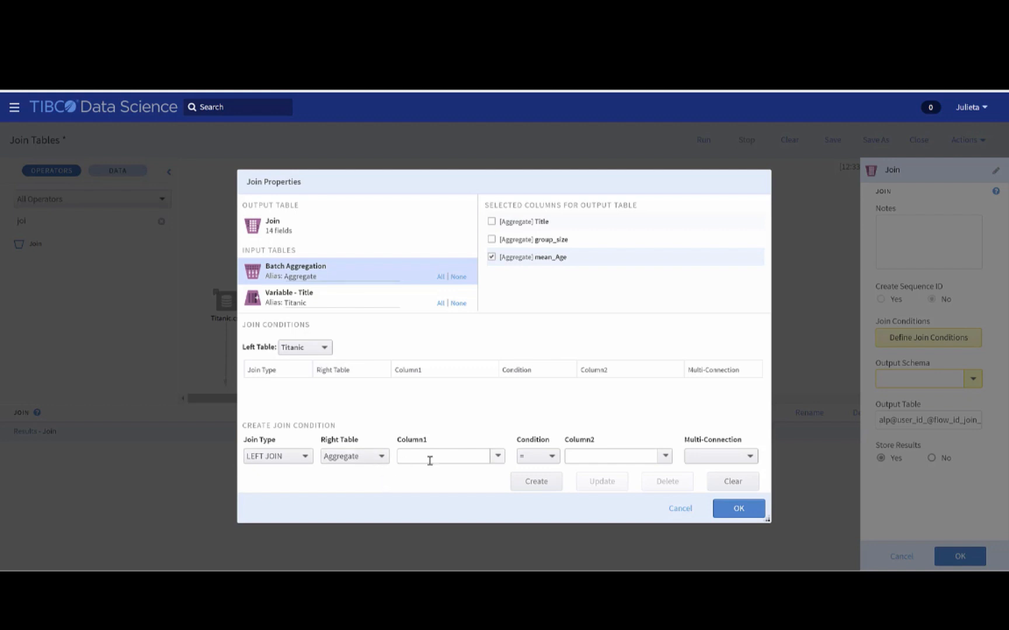
# Step: Create the join condition matching Titanic.Title = Aggregate.Title and accept the join properties
pyautogui.click(497, 457)
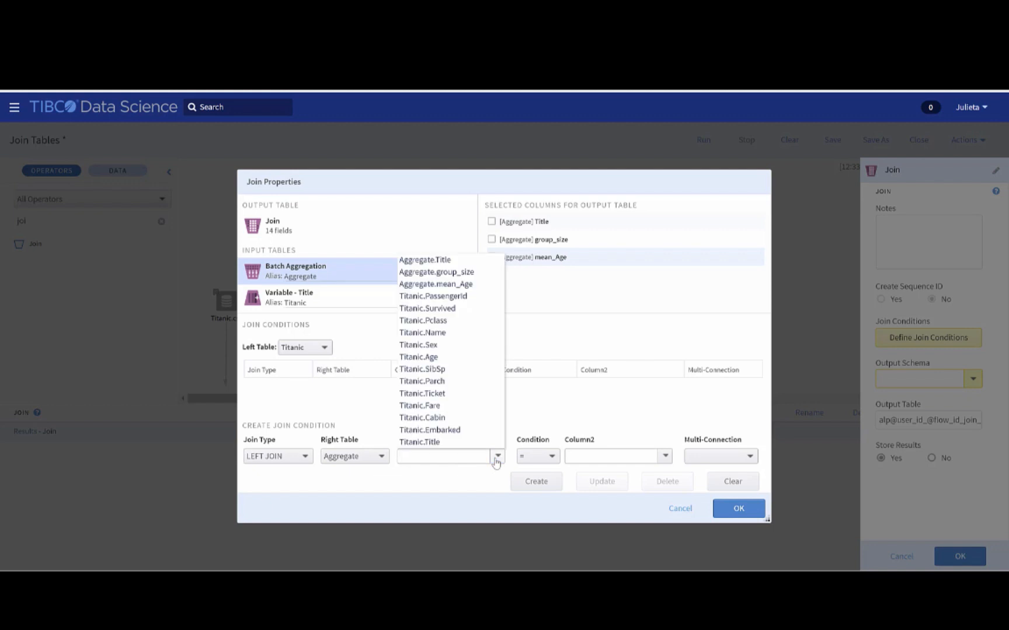
pyautogui.click(467, 442)
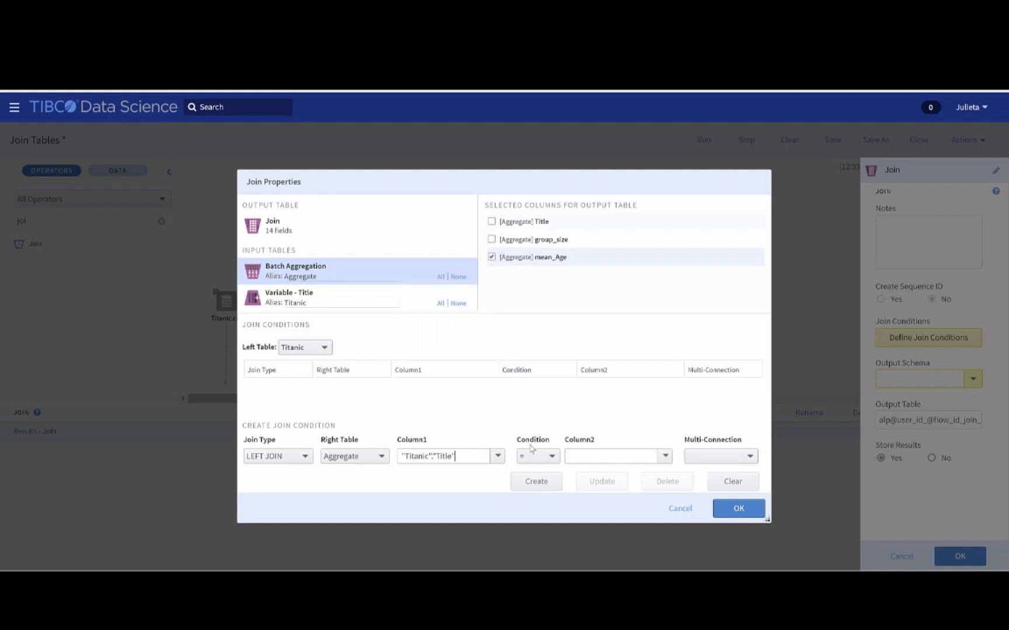
pyautogui.click(664, 459)
pyautogui.click(664, 460)
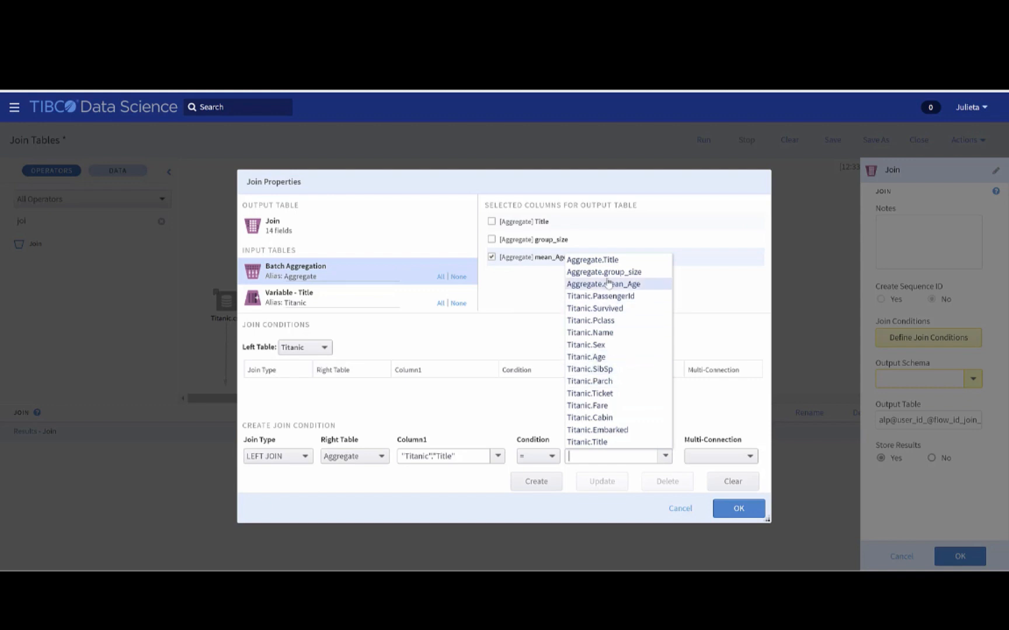
pyautogui.click(605, 266)
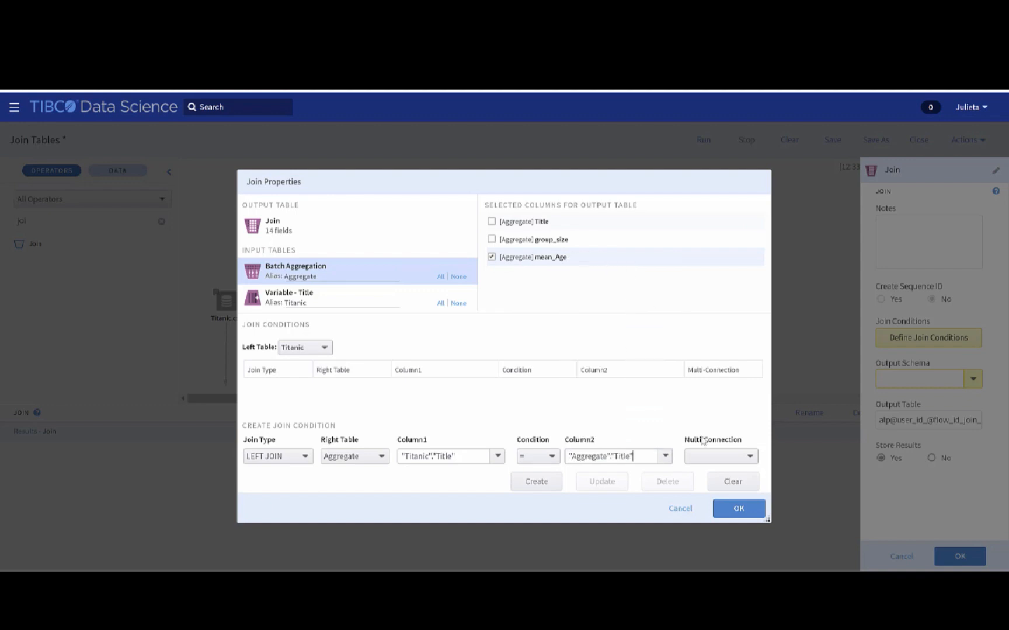
pyautogui.click(540, 485)
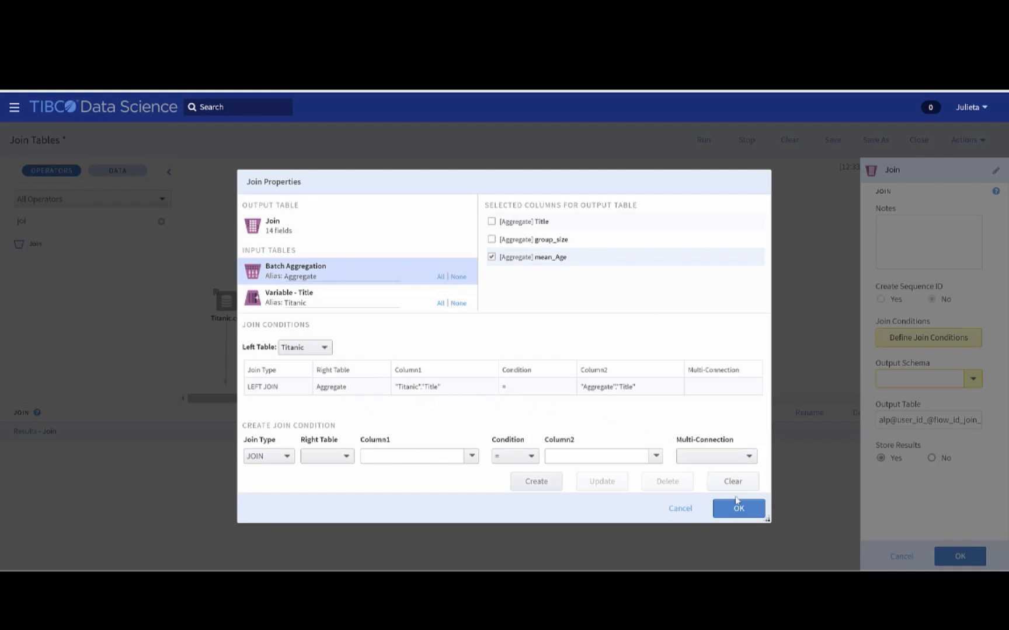
pyautogui.click(739, 509)
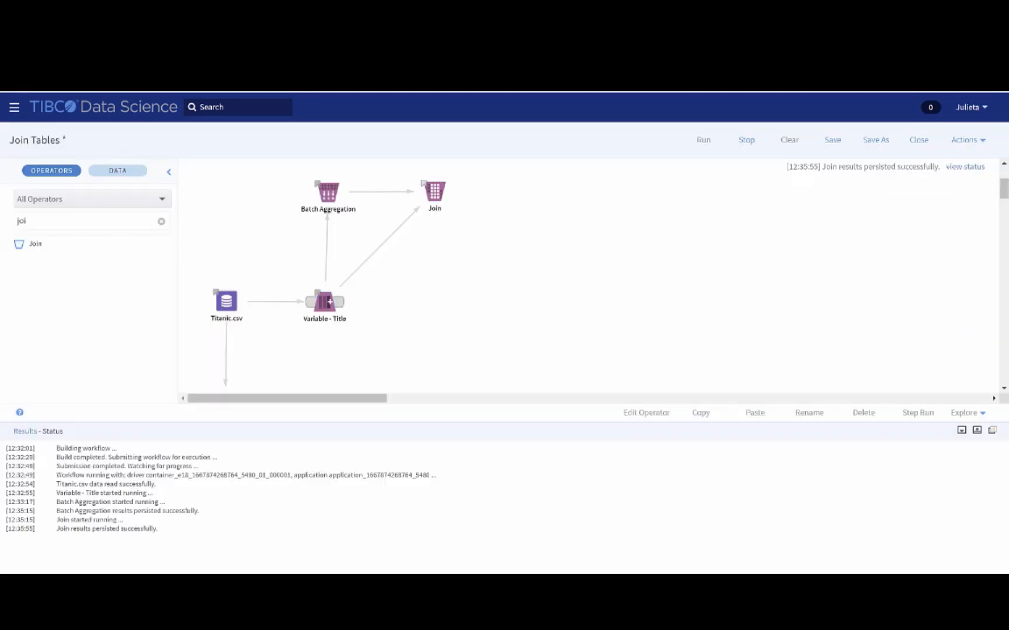
# Step: Examine the Join operator's results, comparing the mean_Age and Age columns across the passenger rows
pyautogui.click(438, 195)
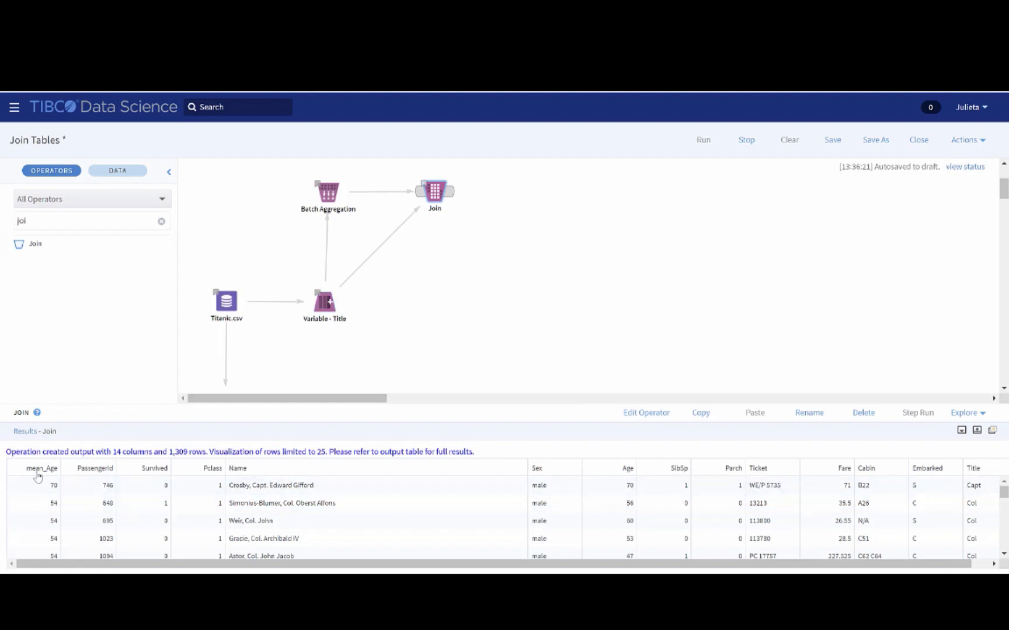
pyautogui.scroll(-1, 40, 495)
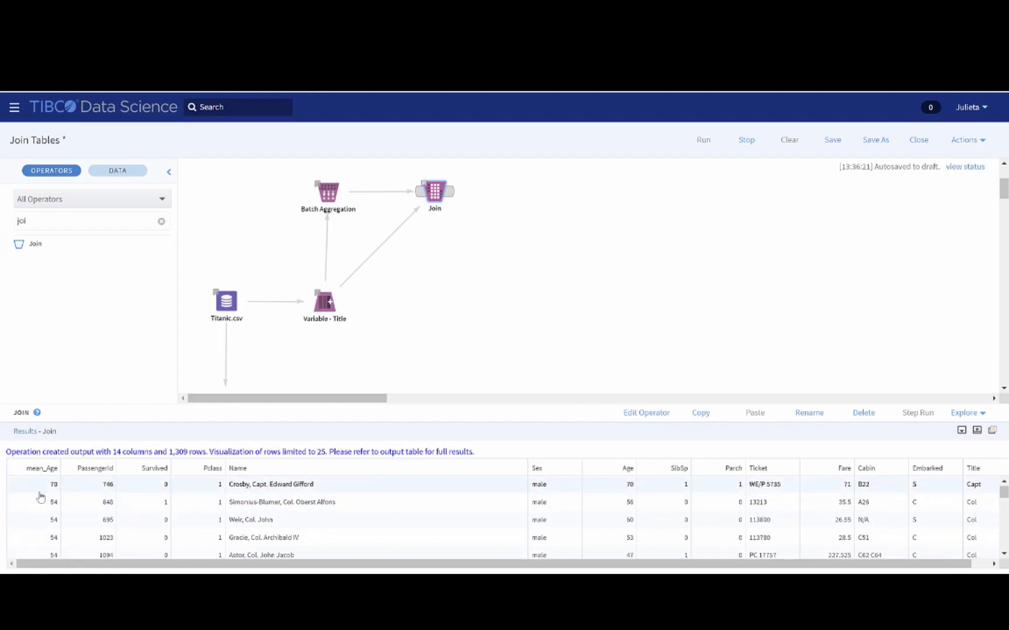
pyautogui.scroll(1, 41, 497)
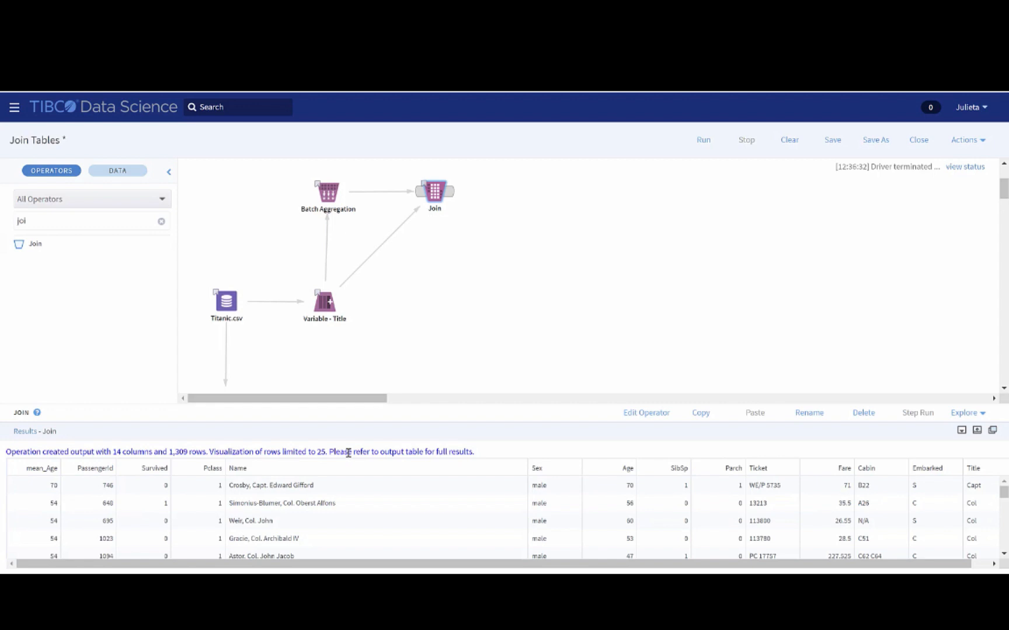
pyautogui.scroll(-1, 631, 491)
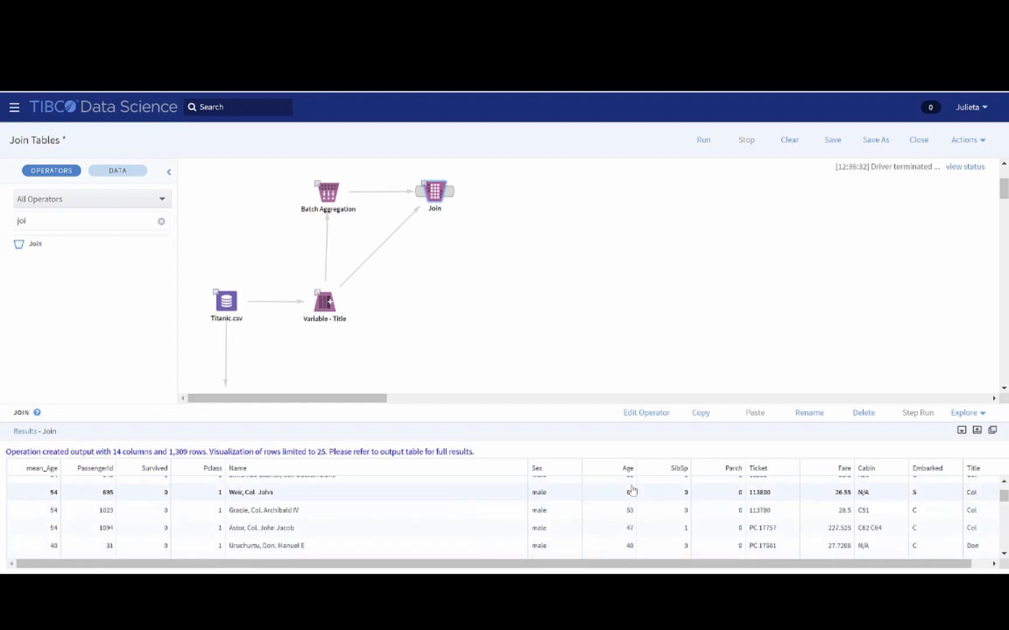
pyautogui.scroll(-8, 631, 490)
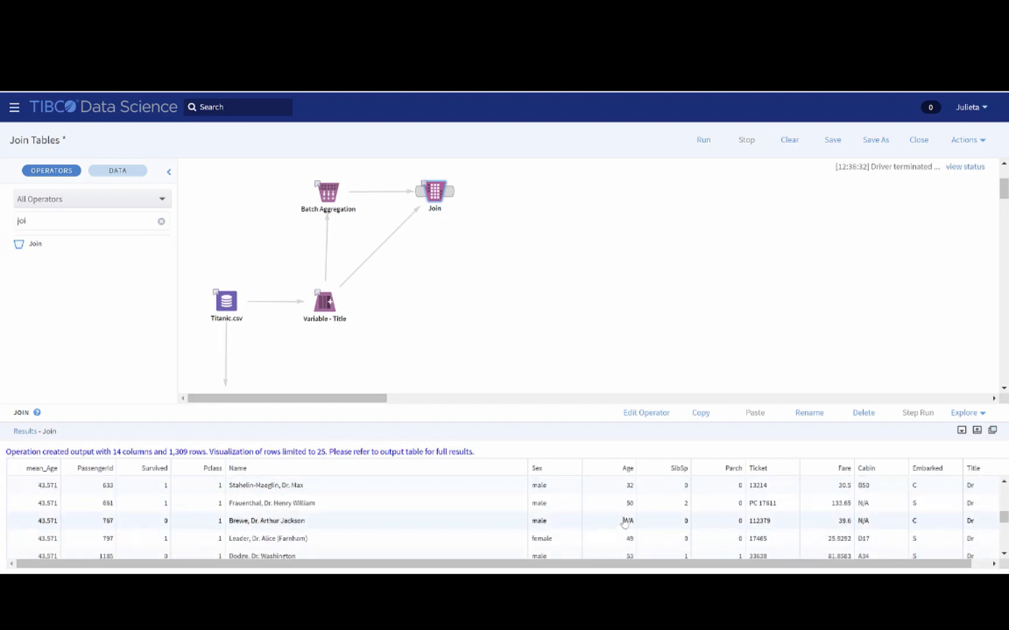